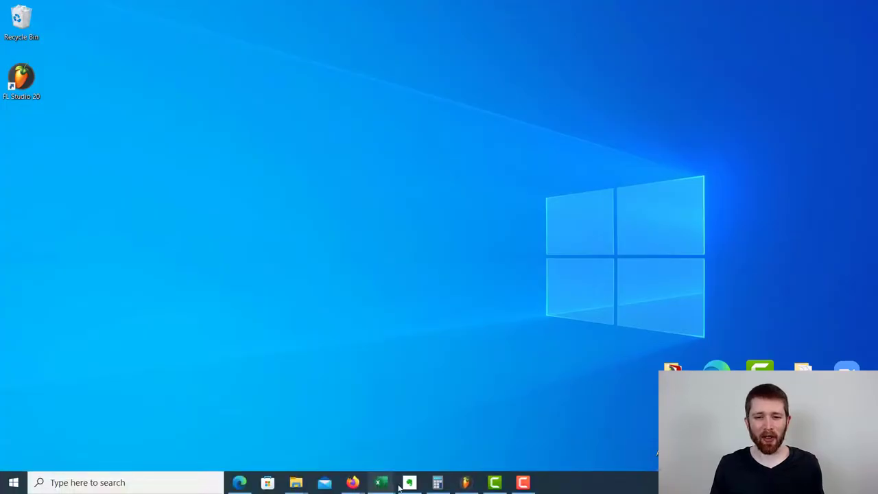
Step: Bring up the FL Studio window from the taskbar
left_click(466, 482)
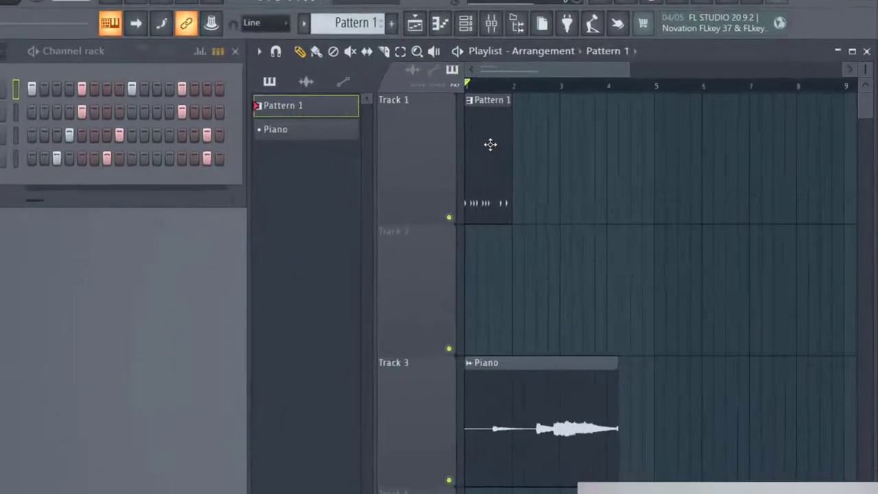
Step: Marquee-select the Piano audio clip on Track 3 with the Select tool
left_click(554, 57)
left_click(353, 50)
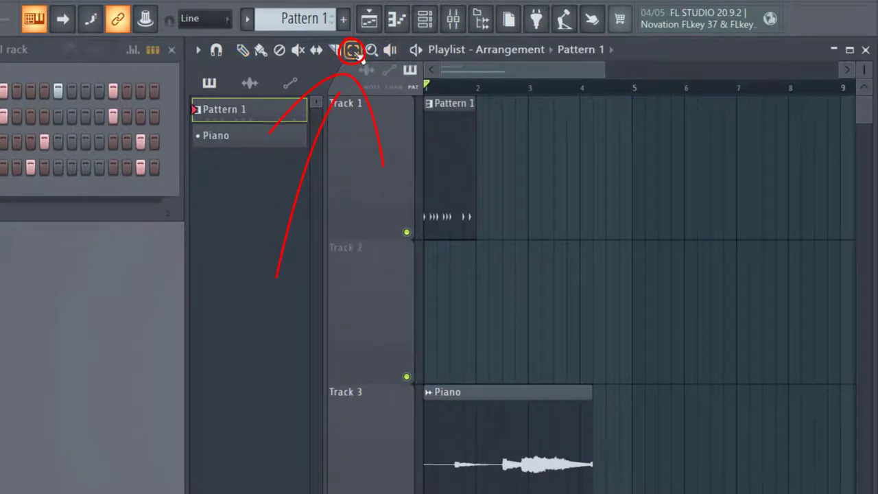
mouse_move(604, 242)
left_mouse_down()
mouse_move(572, 387)
mouse_move(487, 445)
mouse_move(529, 431)
mouse_move(507, 413)
left_mouse_up()
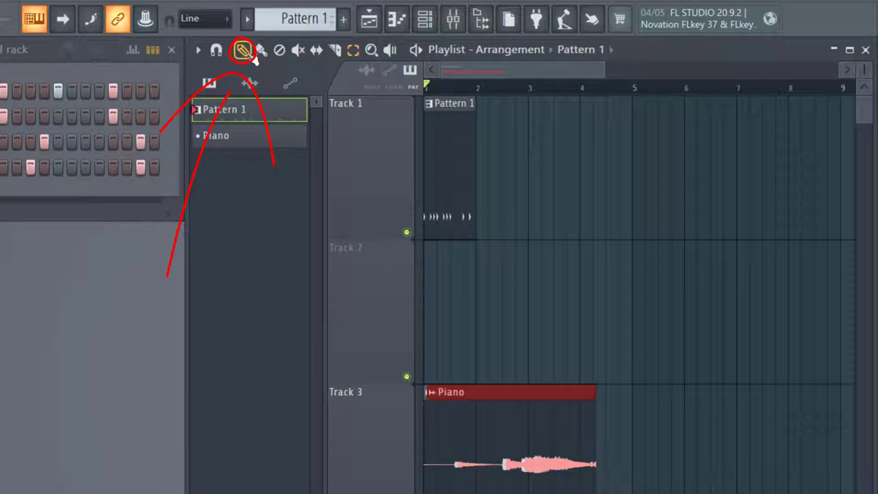
Step: Duplicate the Piano clip to the right on Track 3 and zoom in on the copy
left_click_drag(506, 390, 678, 402)
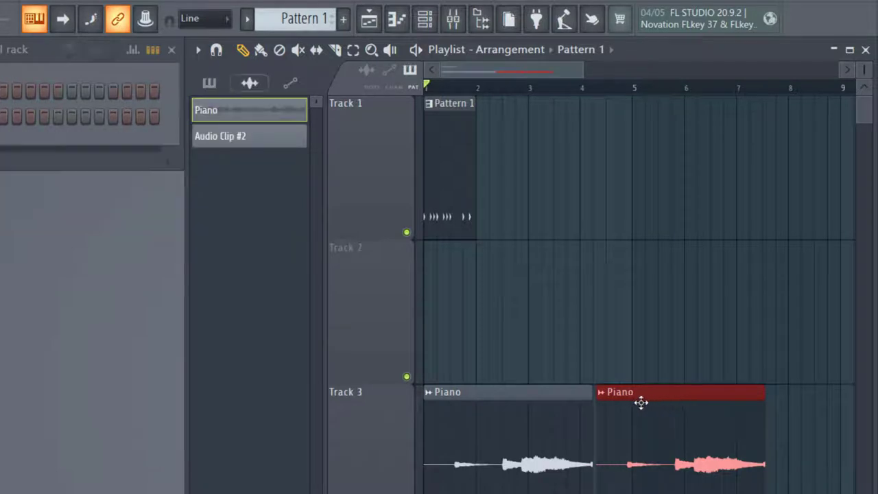
left_click(372, 54)
left_click(620, 410)
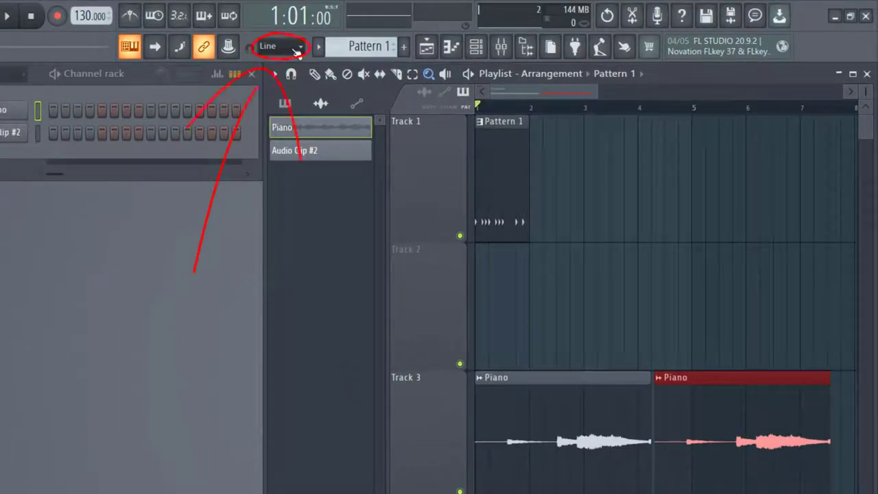
Step: Set snapping to Step and drag the copied Piano clip flush against the original's end
left_click(297, 48)
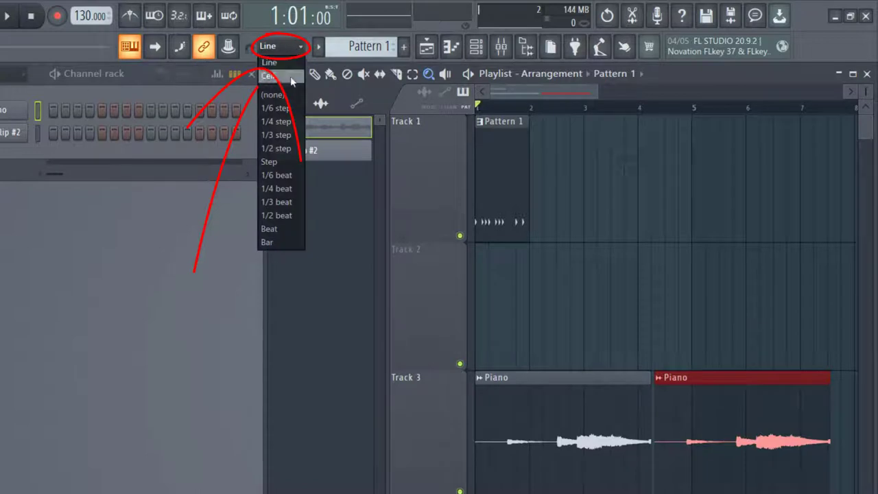
left_click(295, 162)
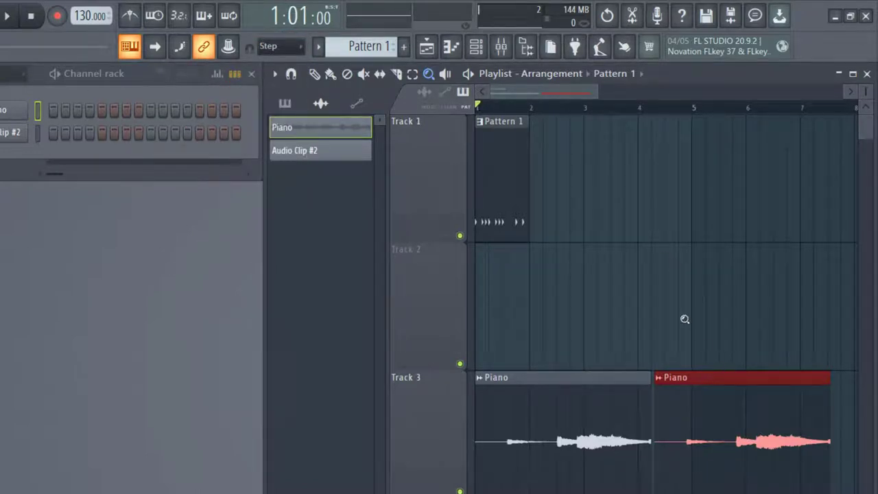
left_click(314, 74)
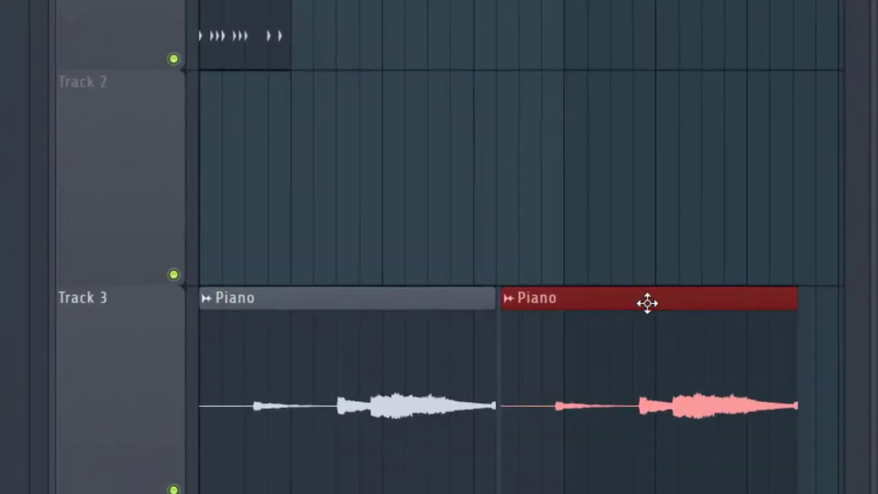
left_click_drag(648, 303, 641, 302)
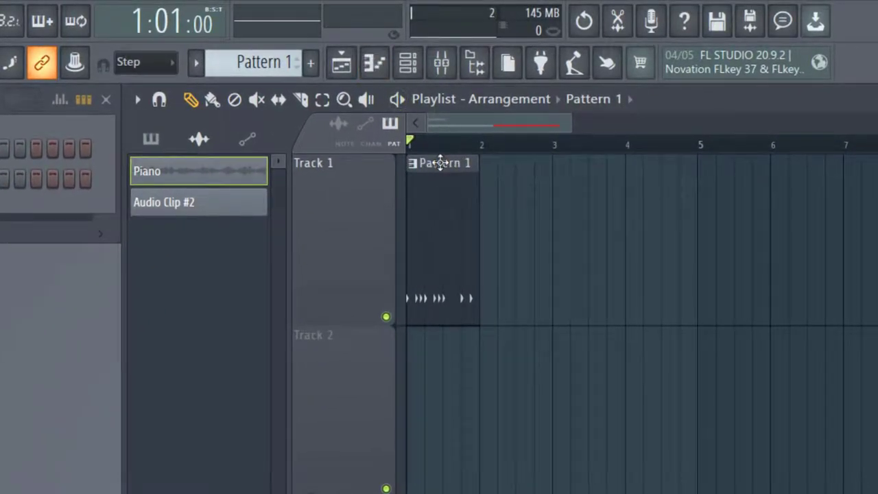
Step: Switch the picker to patterns, select the Pattern 1 clip on Track 1, and open the Edit menu
left_click(426, 165)
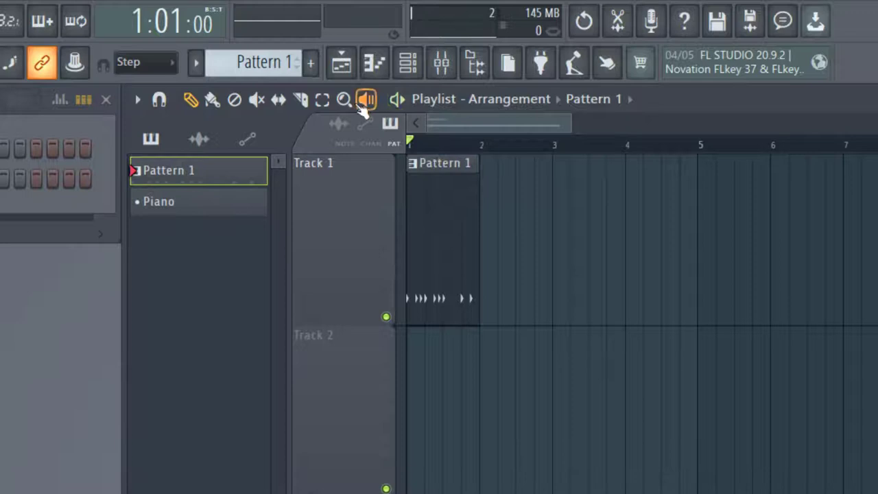
left_click(321, 99)
left_click_drag(520, 250, 435, 247)
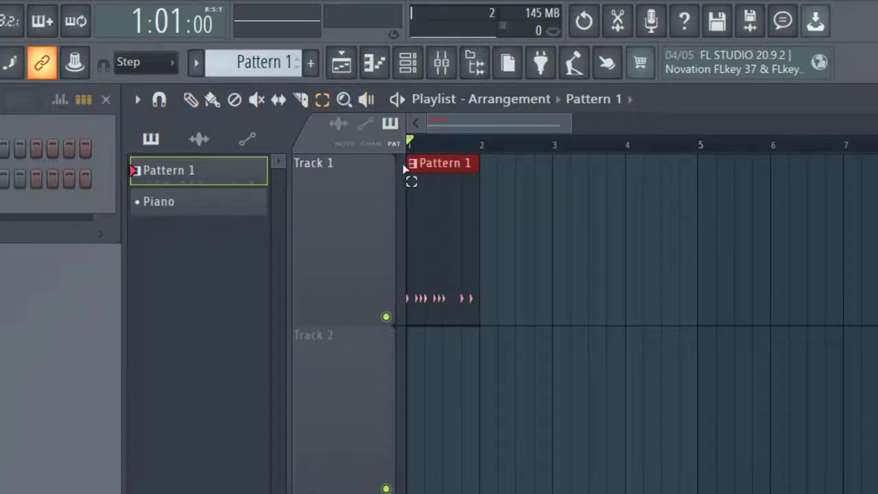
left_click(47, 20)
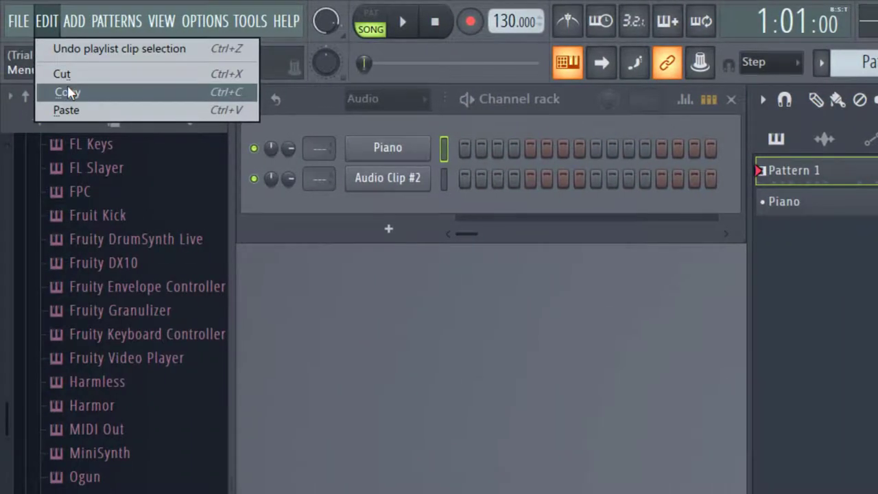
Step: Copy the Pattern 1 clip and move the playhead to bar 2
left_click(68, 90)
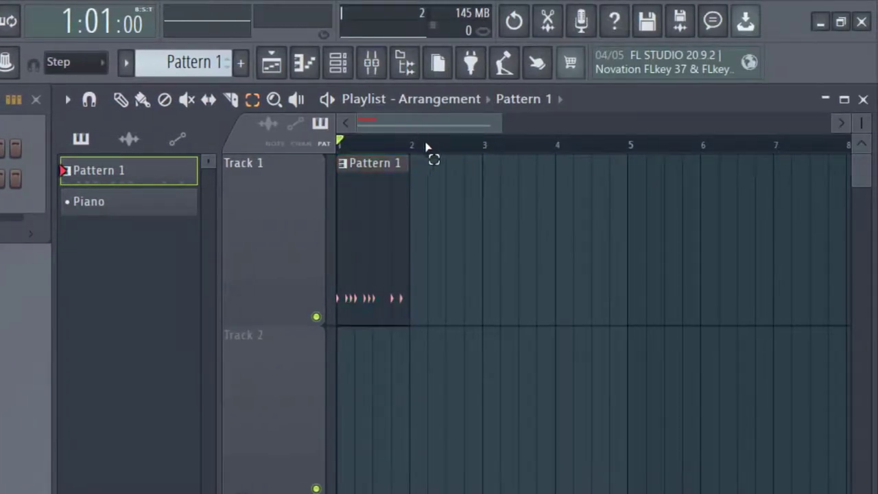
left_click_drag(341, 140, 412, 151)
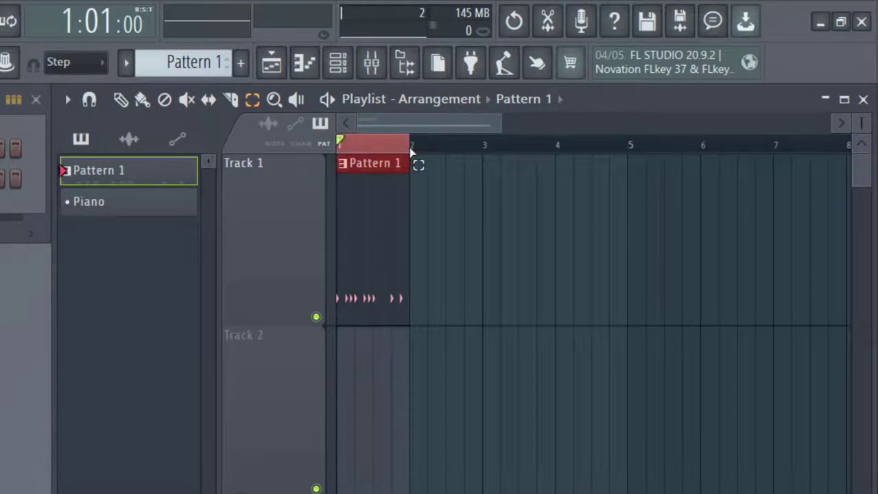
left_click(413, 151)
left_click(120, 100)
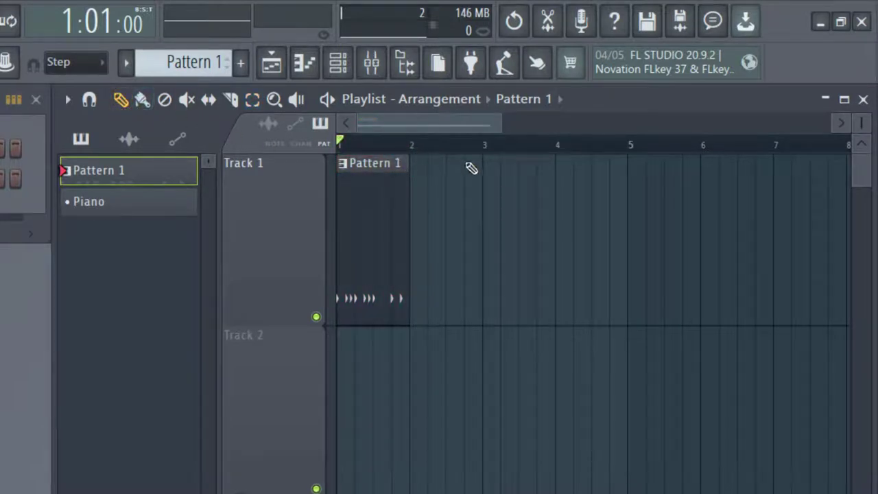
left_click(416, 146)
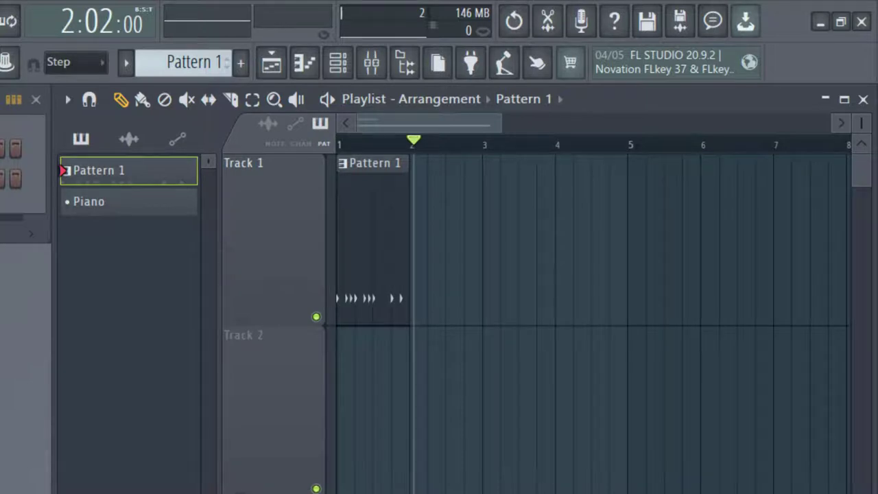
Step: Paste the Pattern 1 copy right after the first at bar 2, keeping snap on Step
key("ctrl+a")
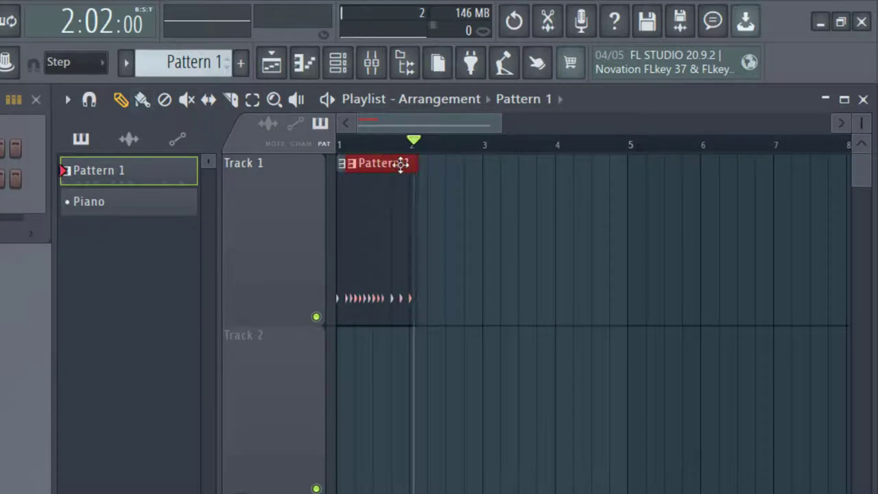
left_click_drag(402, 163, 444, 164)
left_click(376, 145)
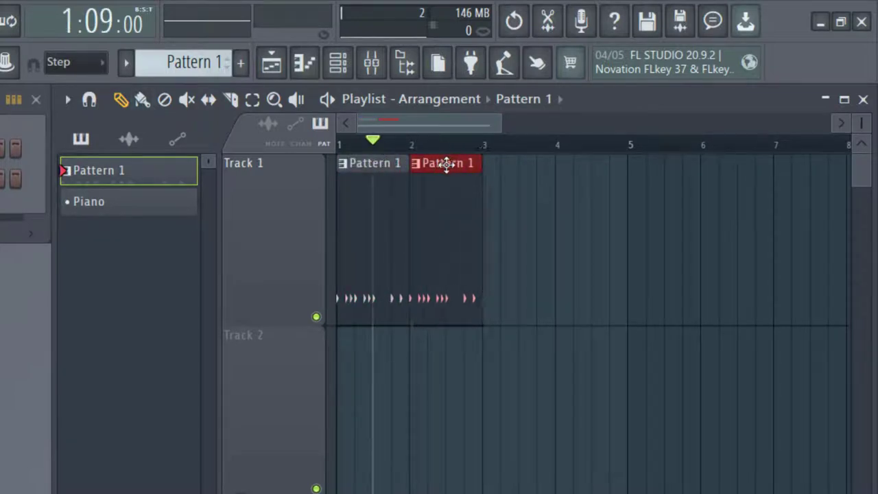
left_click(100, 63)
left_click(111, 59)
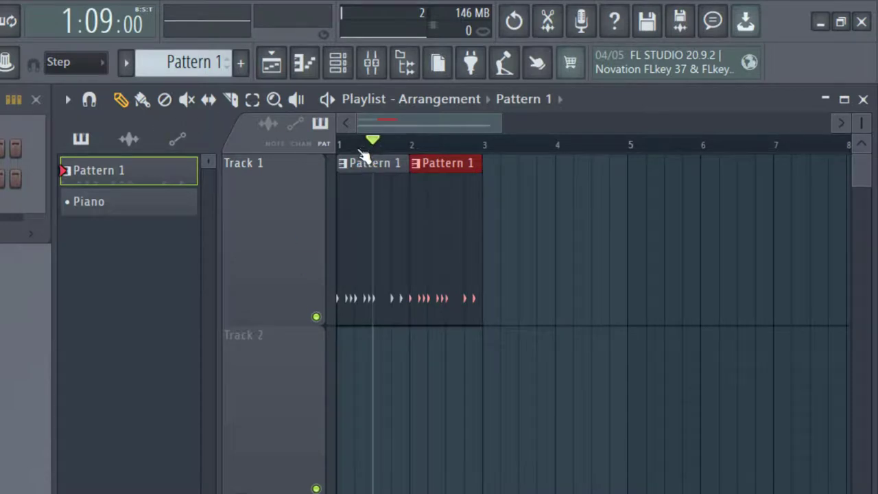
Step: Mark a time range from bar 1 across both Piano clips on the timeline ruler
left_click(253, 99)
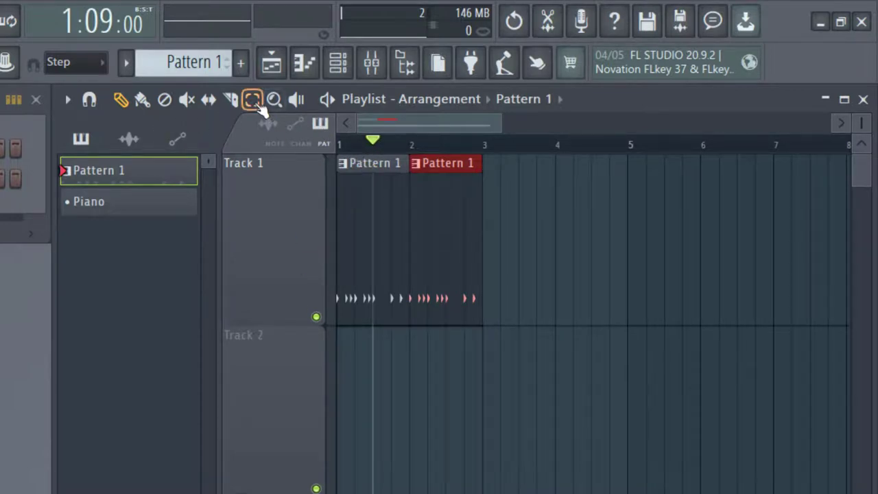
left_click(350, 161)
left_click(346, 144)
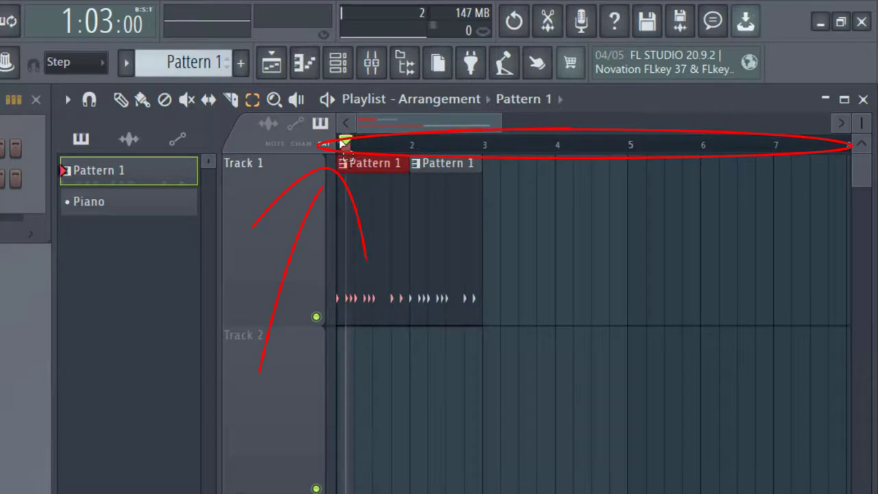
left_click_drag(345, 144, 463, 153)
mouse_move(539, 126)
left_mouse_down()
mouse_move(758, 139)
mouse_move(820, 138)
mouse_move(829, 125)
left_mouse_up()
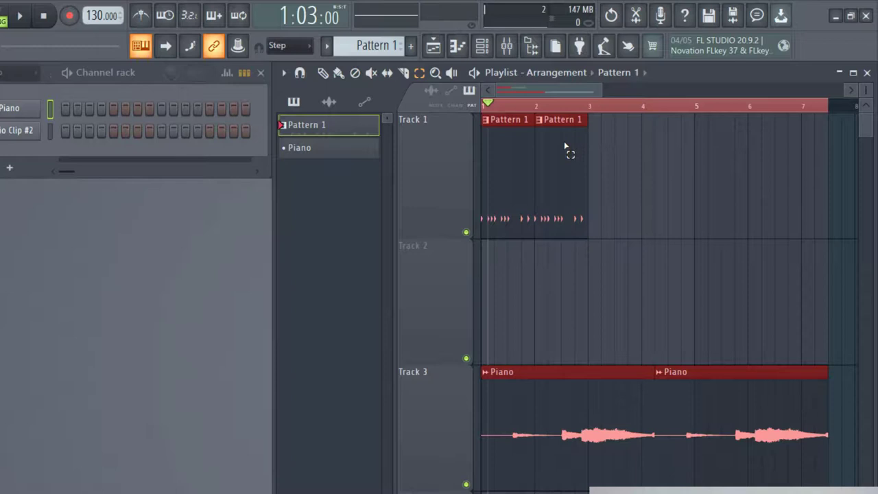
left_click_drag(511, 122, 513, 123)
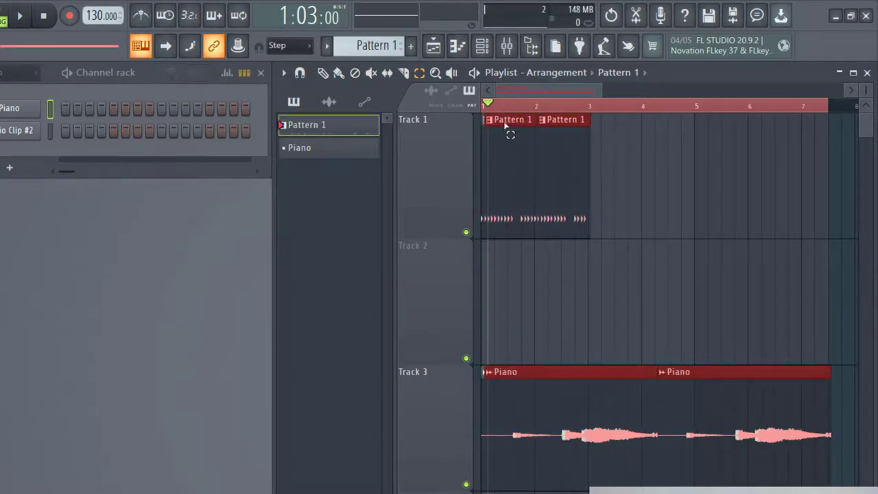
Step: Duplicate the selected clips to bar 3, then delete the copied Pattern 1 and Piano clips
left_click(323, 72)
left_click_drag(522, 120, 624, 124)
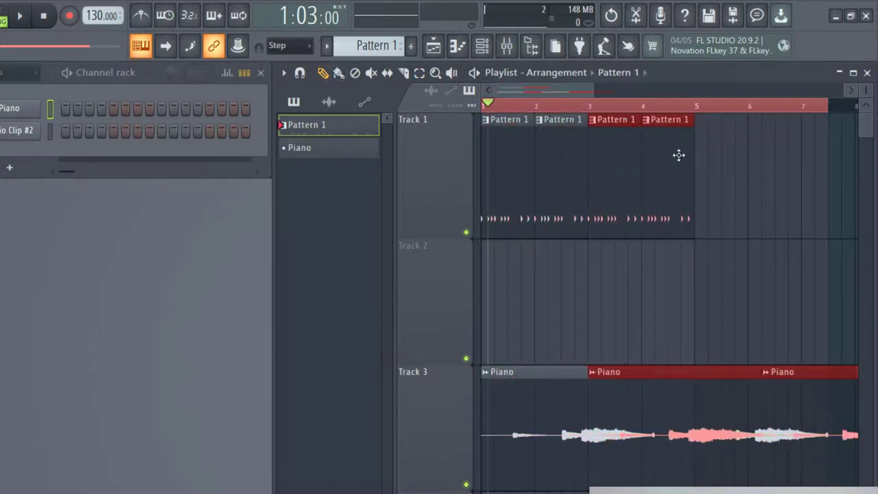
right_click(663, 122)
right_click(625, 121)
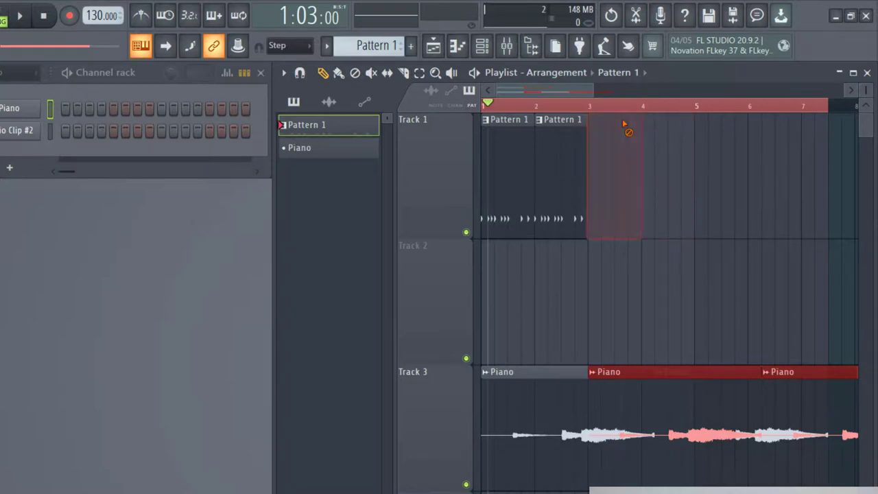
right_click(800, 370)
right_click(731, 375)
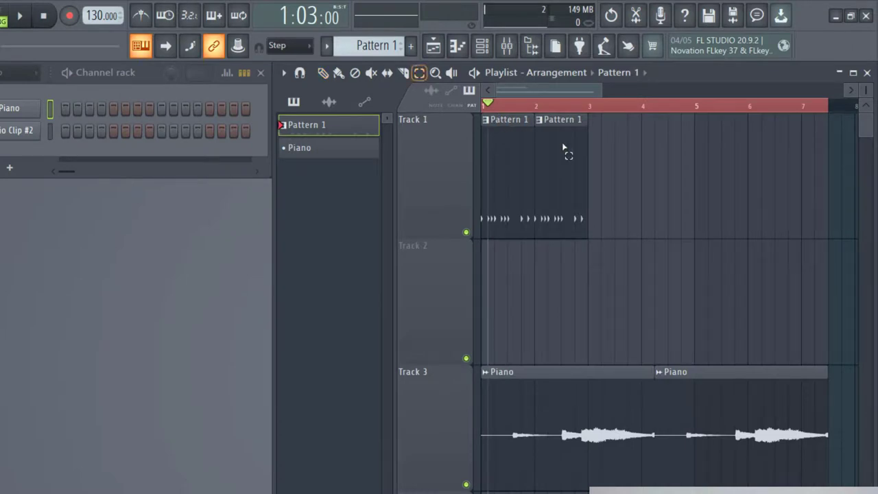
Step: Select both Pattern 1 clips on Track 1 and duplicate them after themselves with Ctrl+B
left_click_drag(614, 168, 504, 159)
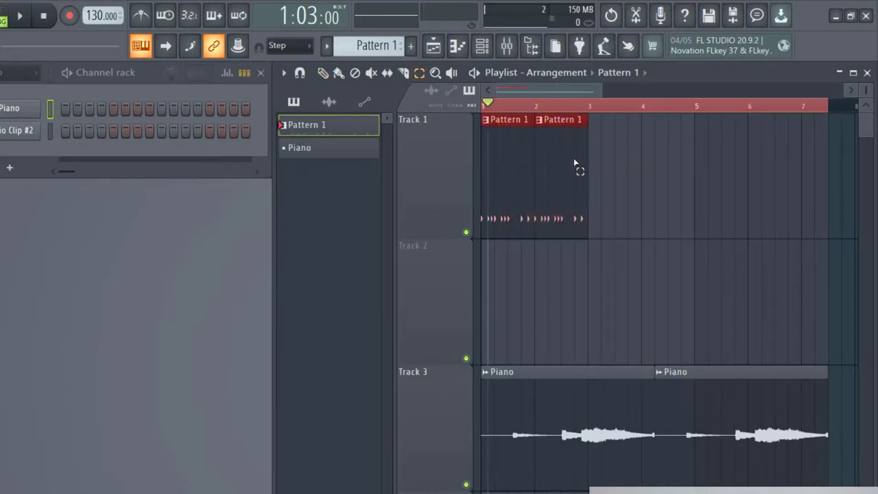
key("ctrl+b")
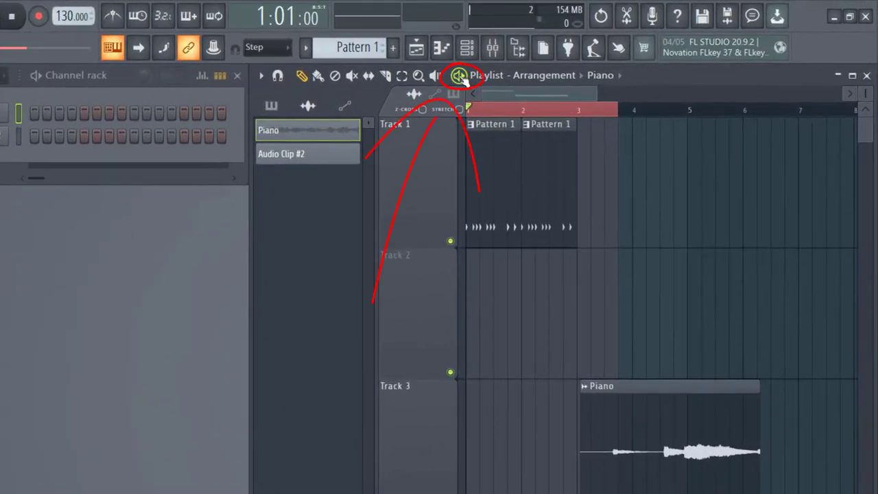
key("space")
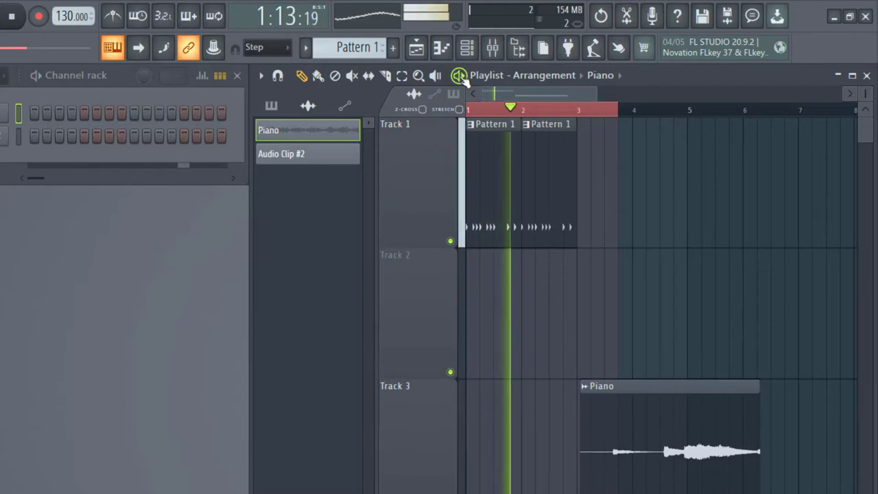
key("space")
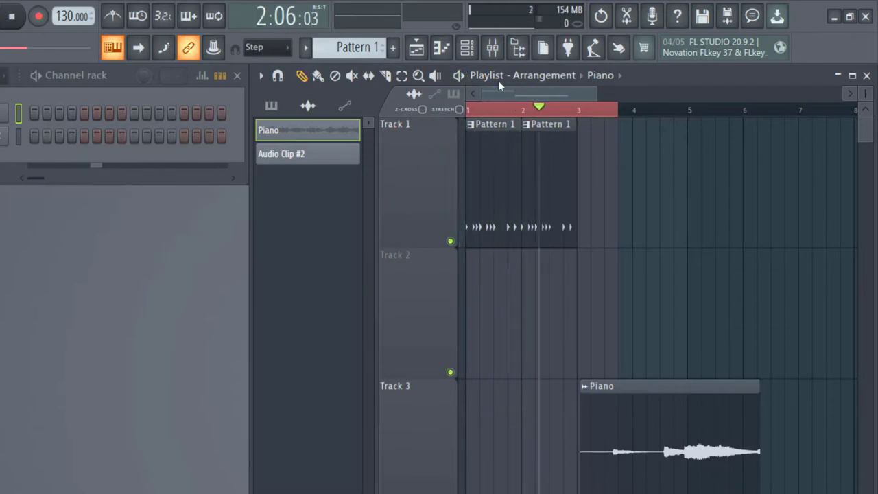